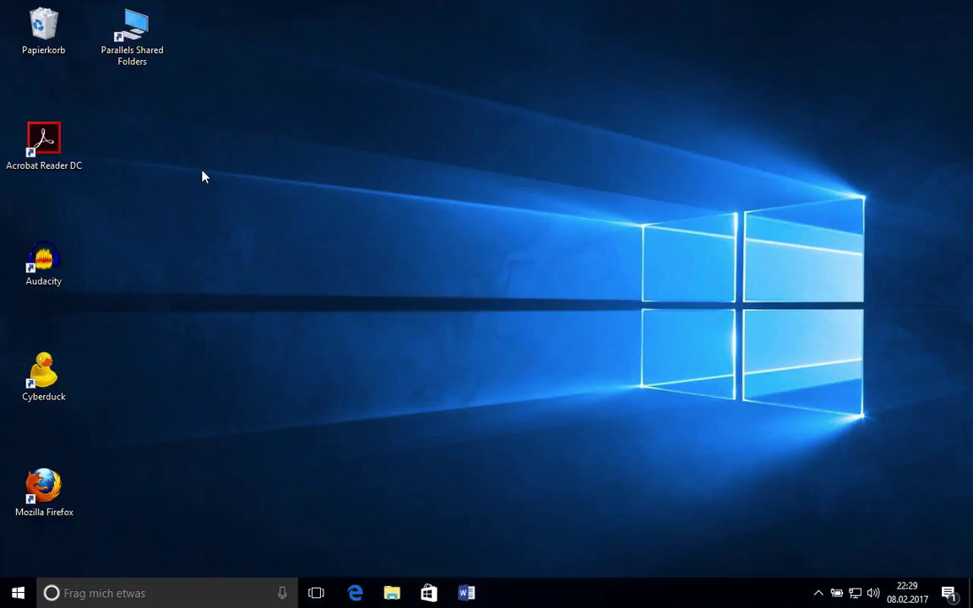
Place Excel 2016 from the Start menu app list as a tile beside Word
click(10, 598)
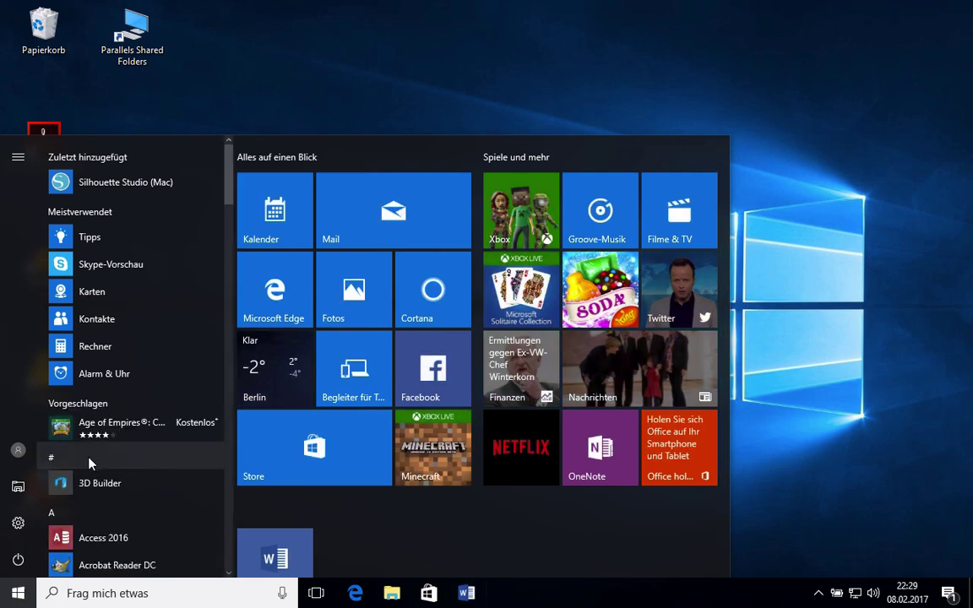
scroll(91, 466, down, 5)
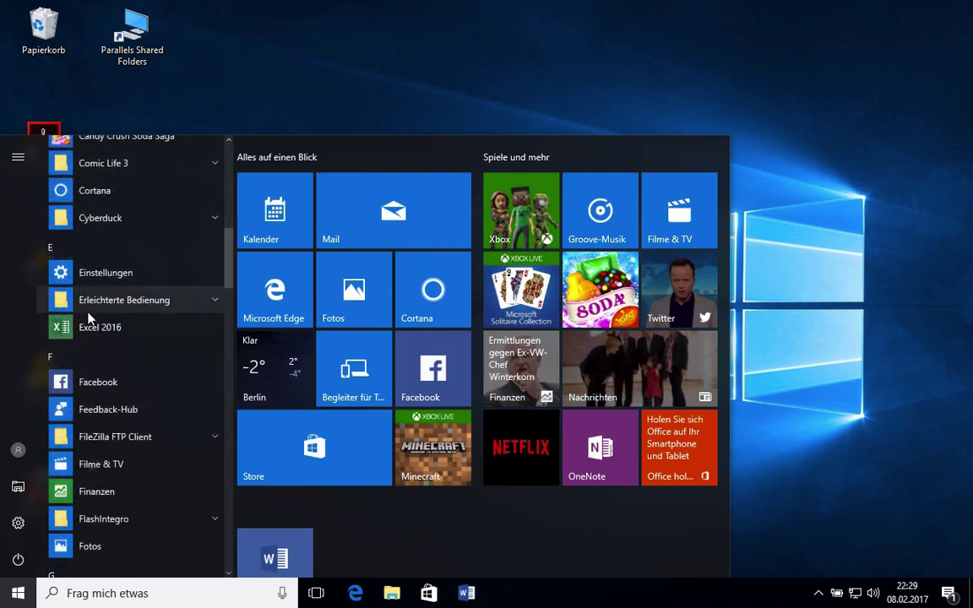
click(77, 334)
drag(78, 334, 354, 552)
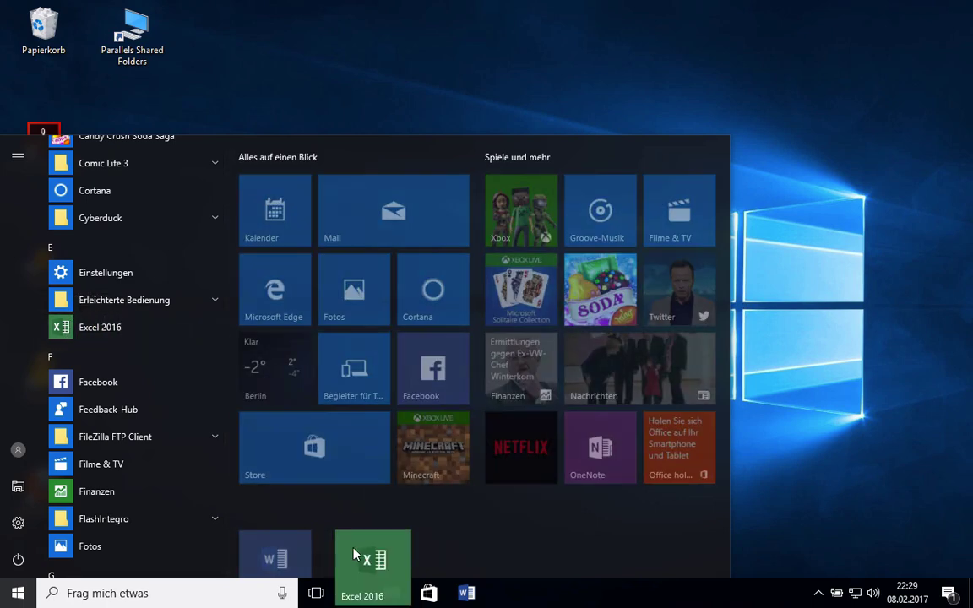
drag(354, 553, 351, 552)
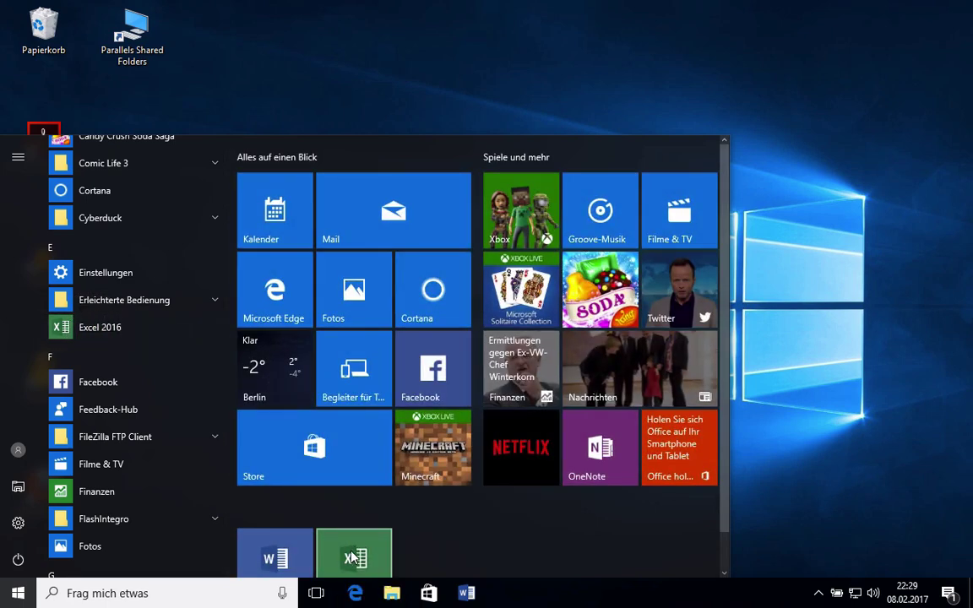
Pin Excel 2016 to the taskbar via Mehr > An Taskleiste anheften
right_click(98, 329)
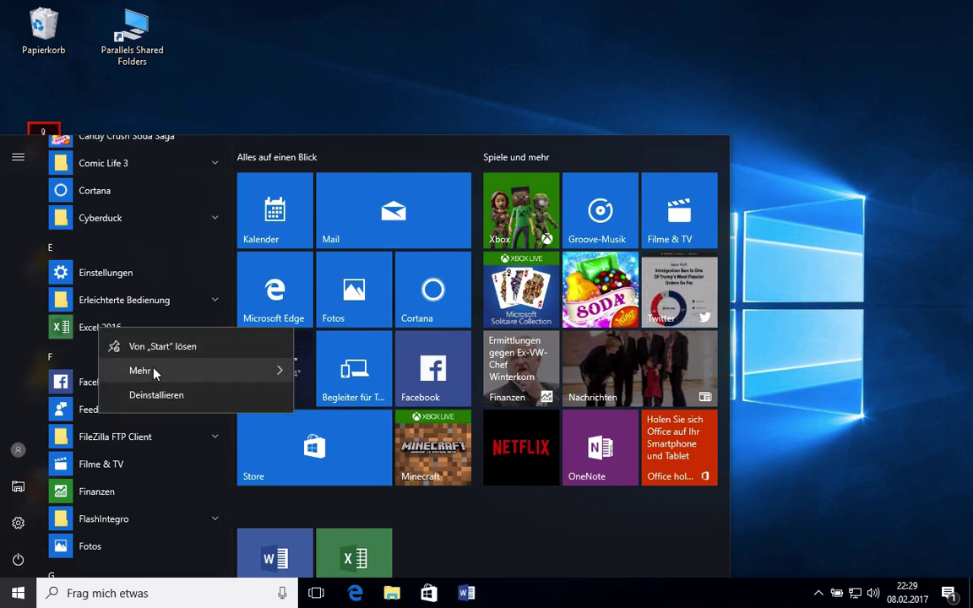
mouse_move(278, 372)
click(352, 379)
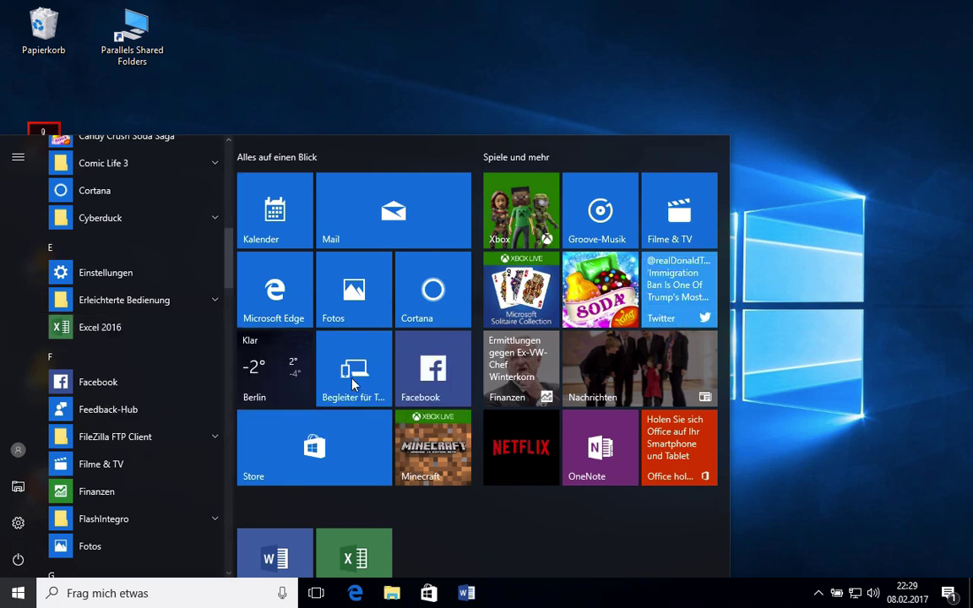
click(771, 278)
Launch Excel from the taskbar and dismiss the default-program prompt and the 'Neues in Excel' overview
click(505, 593)
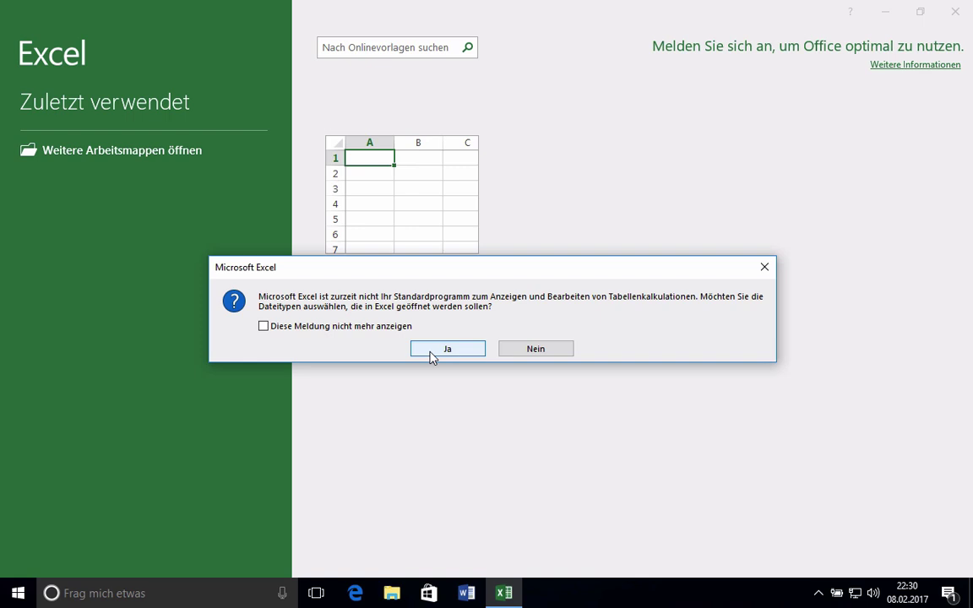
click(430, 353)
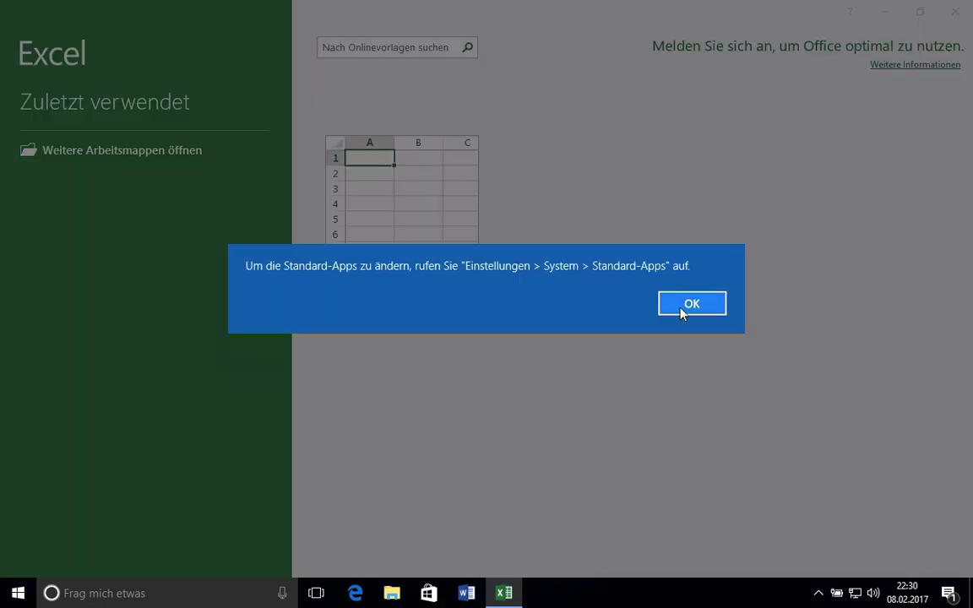
click(682, 310)
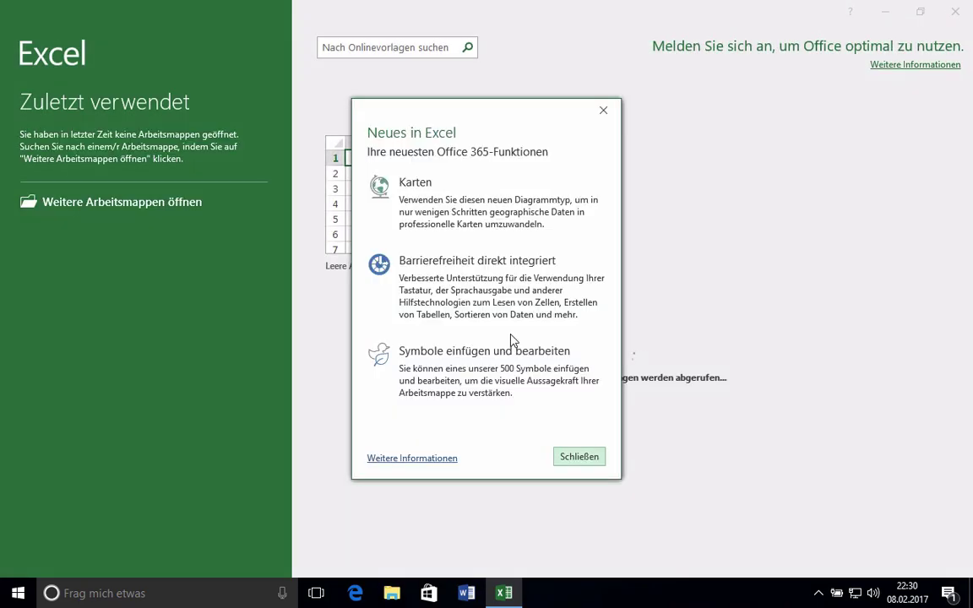
click(579, 458)
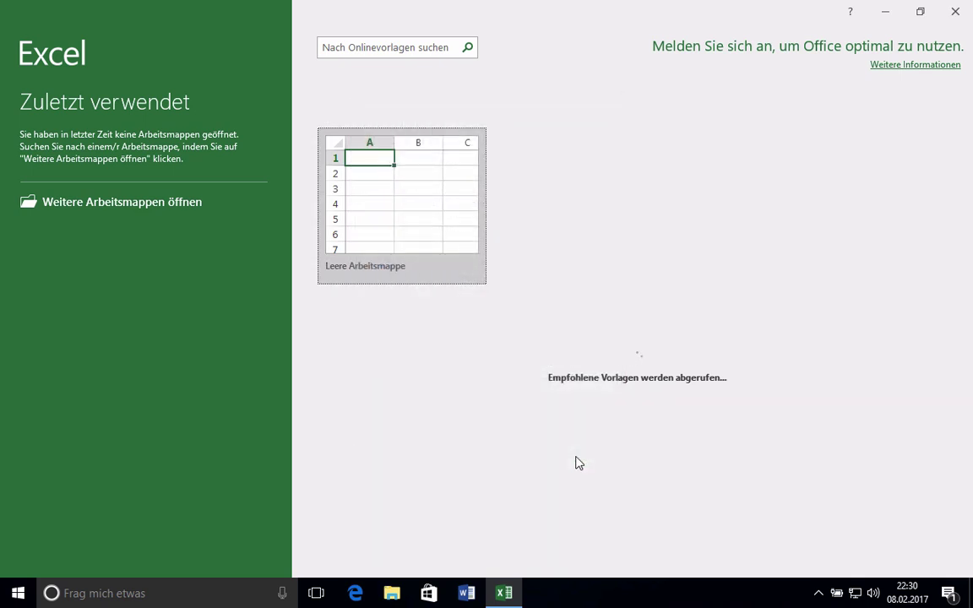
Open a blank workbook, browse the Einfügen, Seitenlayout and Formeln tabs, then select C6
click(404, 190)
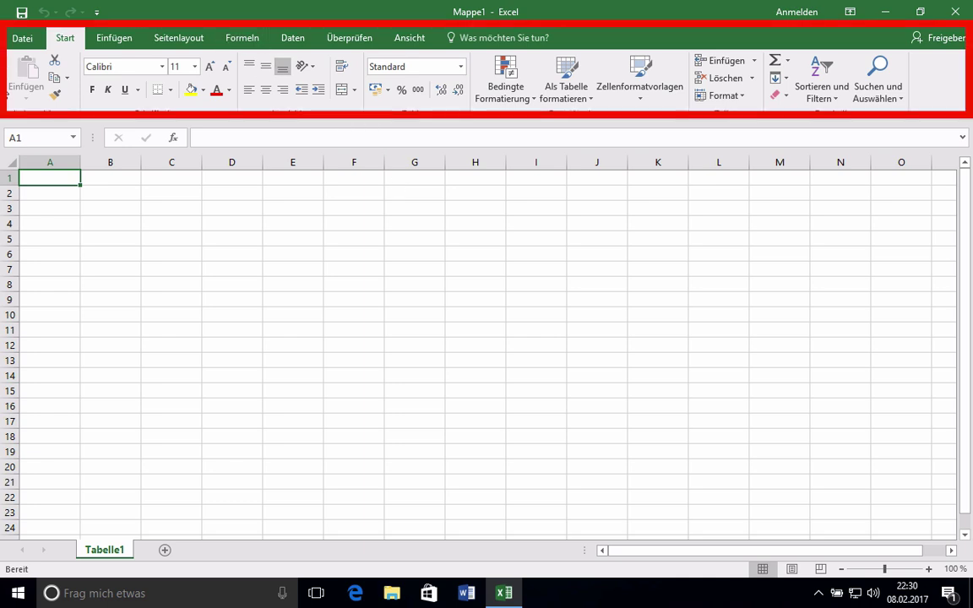
click(108, 37)
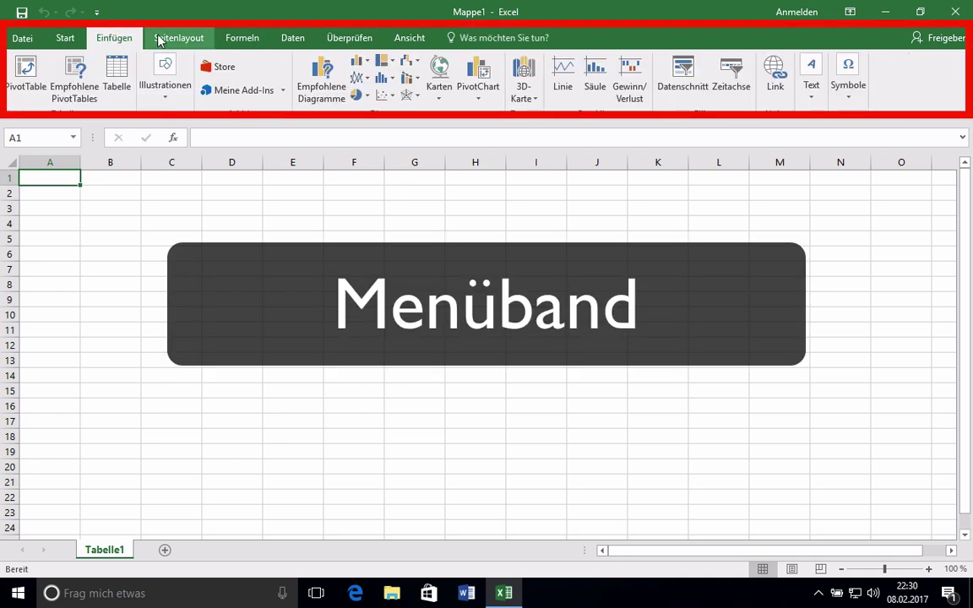
click(152, 37)
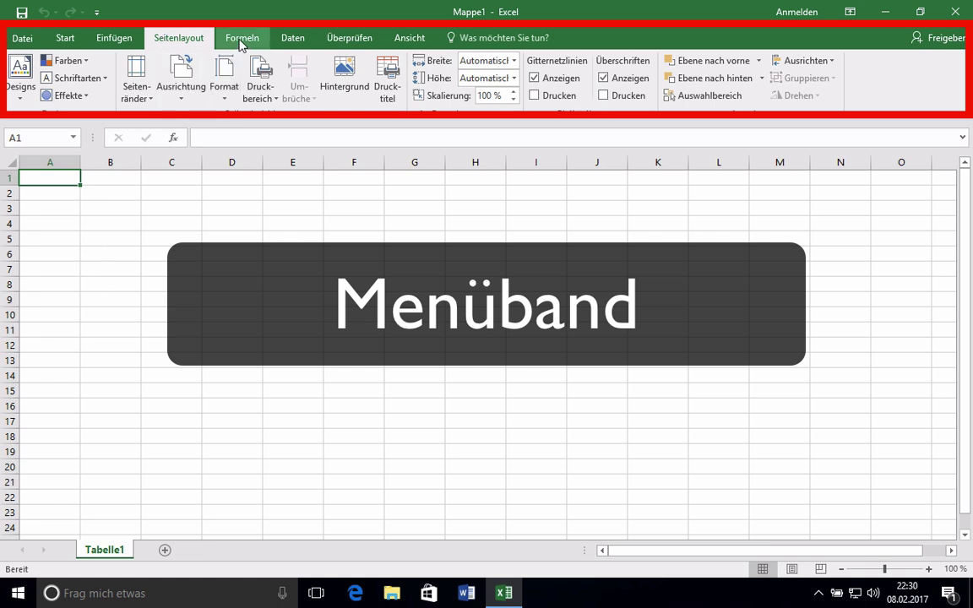
click(242, 40)
click(61, 39)
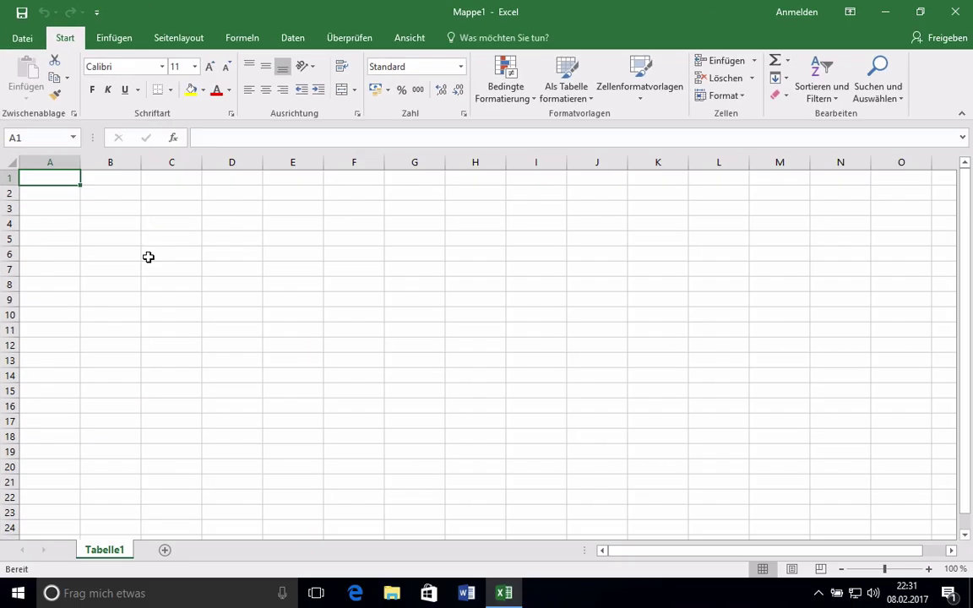
click(148, 256)
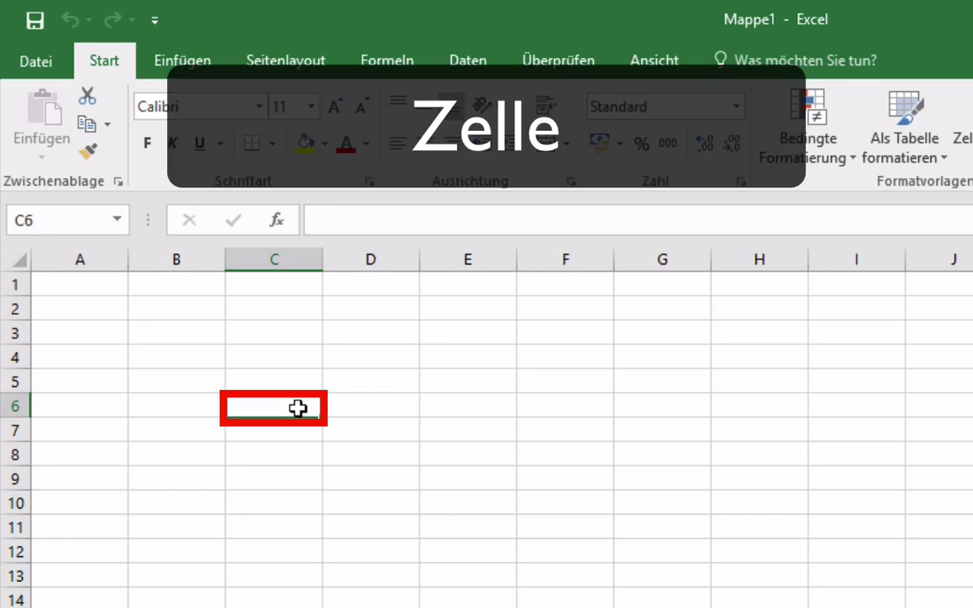
Type 123 into cell C6 and check the value in the formula bar
text(123)
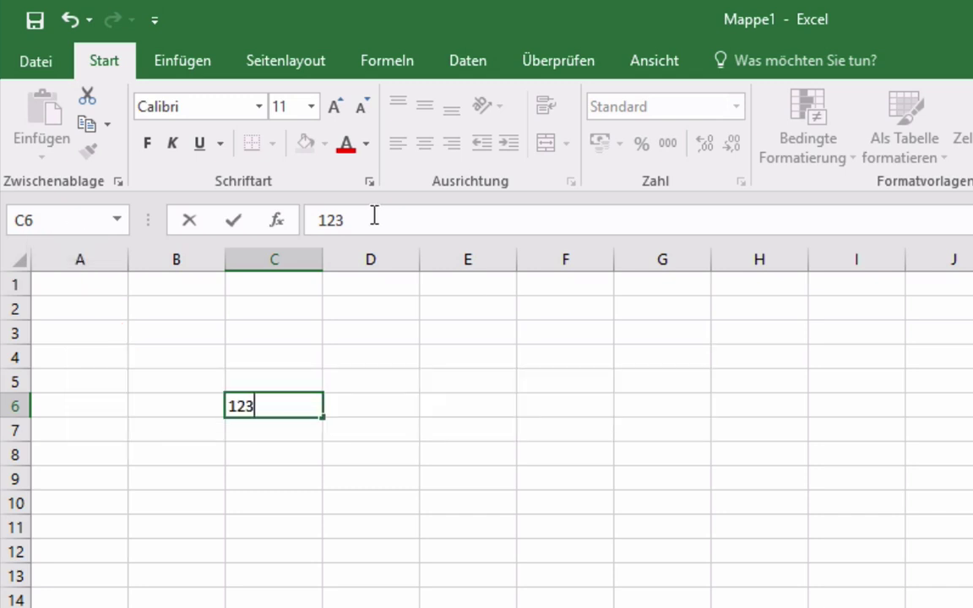
drag(345, 213, 317, 210)
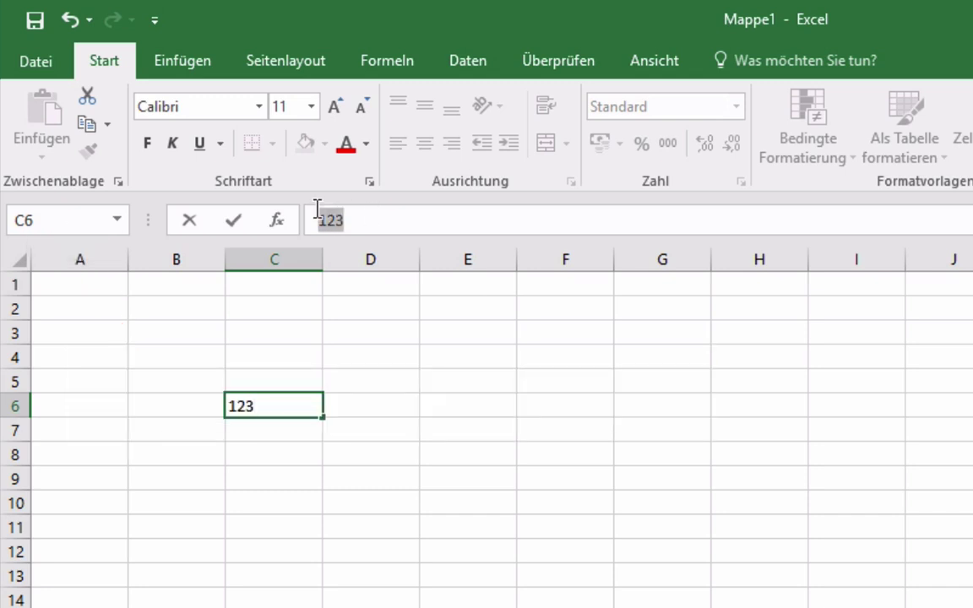
click(361, 223)
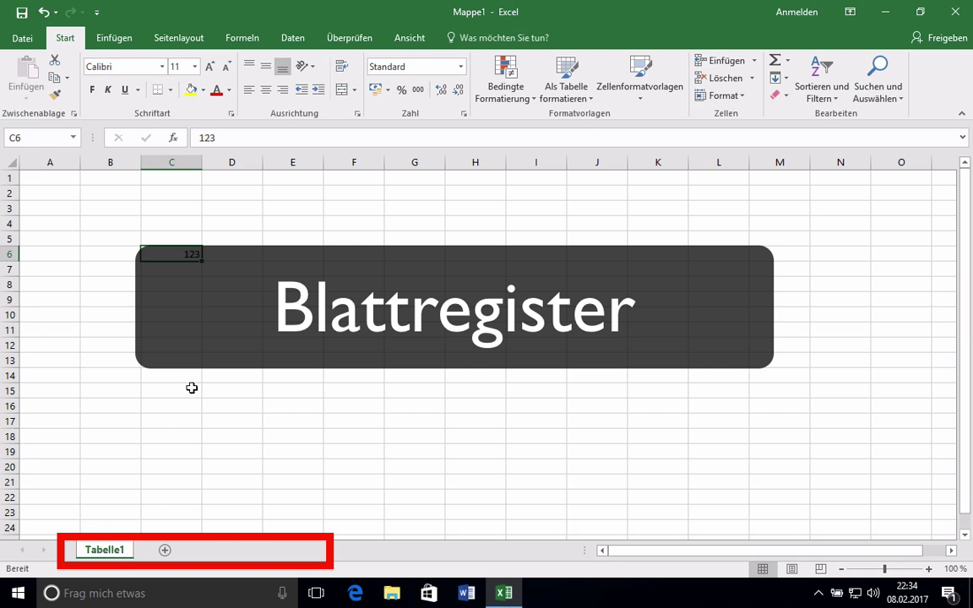
Confirm 123 in C6, then add a sheet and delete the new Tabelle3
key(Return)
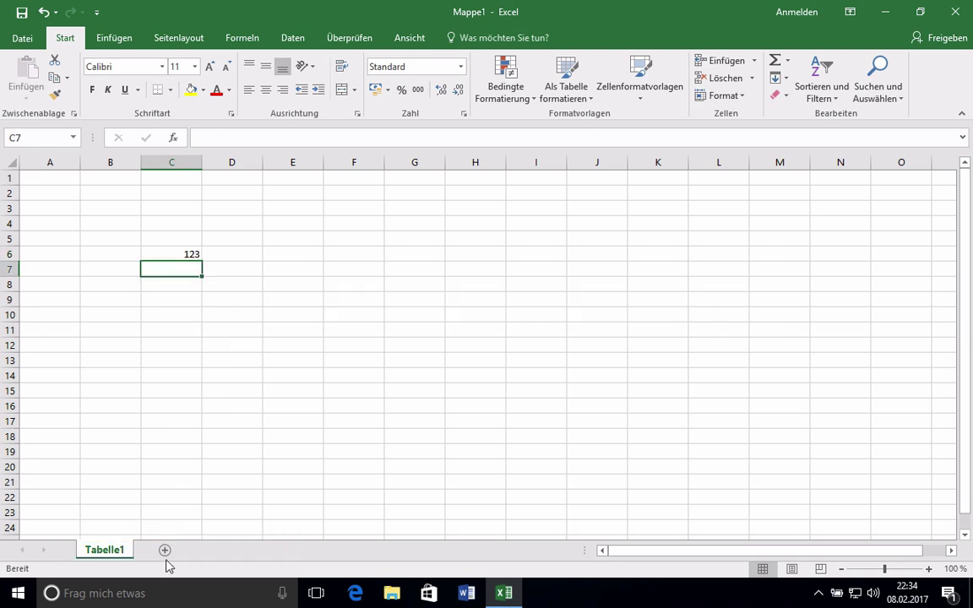
click(166, 551)
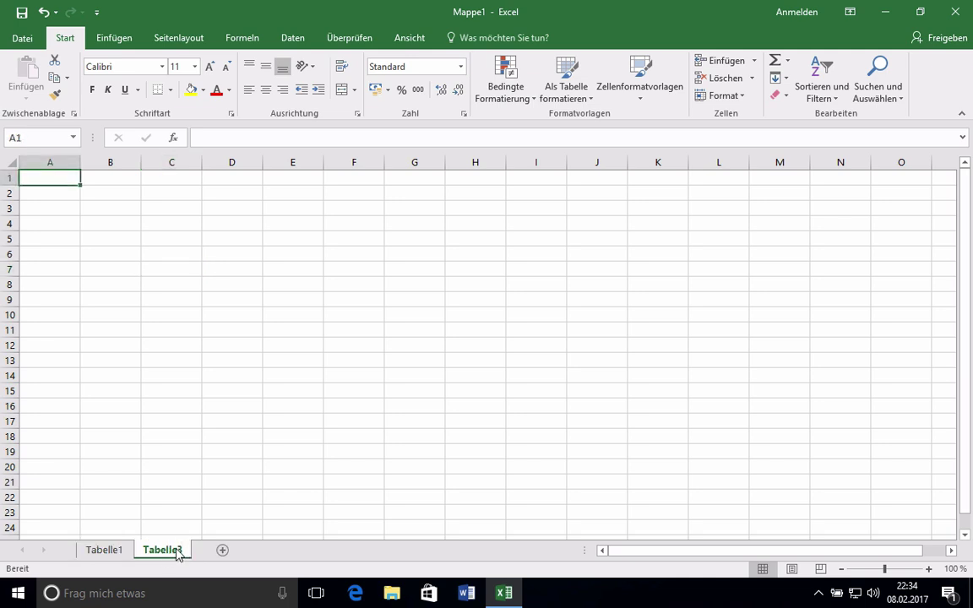
right_click(177, 553)
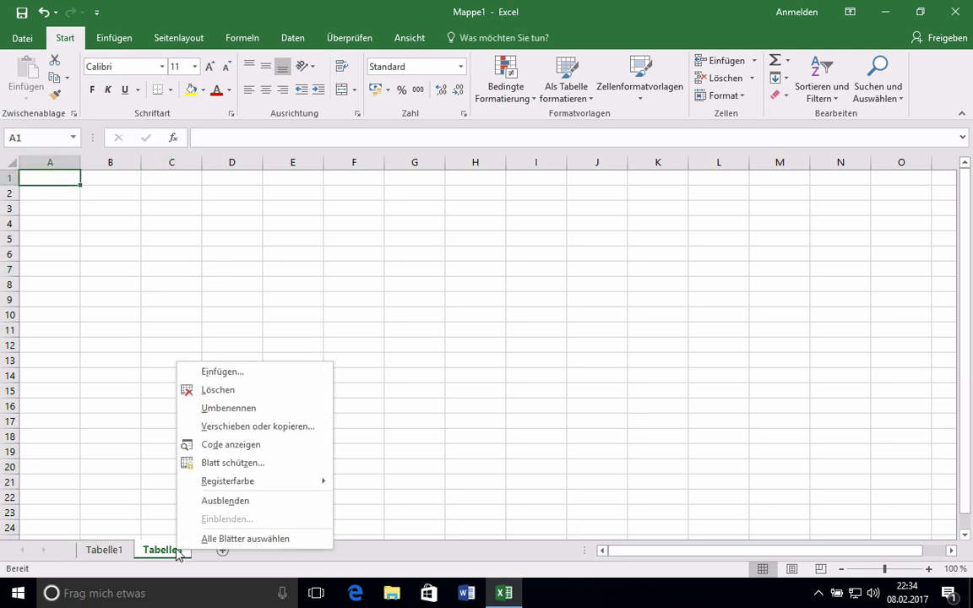
click(231, 393)
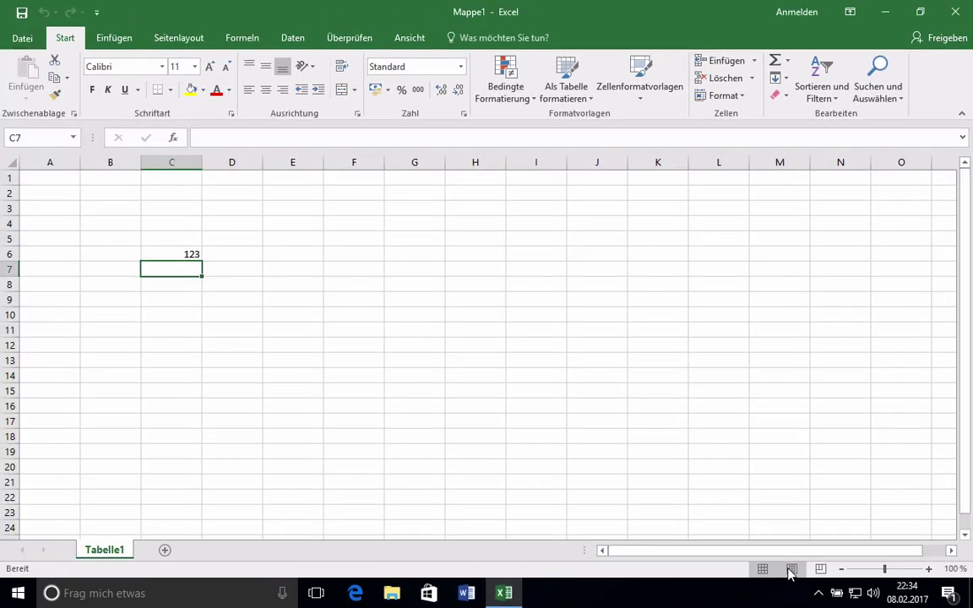
Switch Tabelle1 to Seitenlayout view and adjust the zoom slider
click(790, 570)
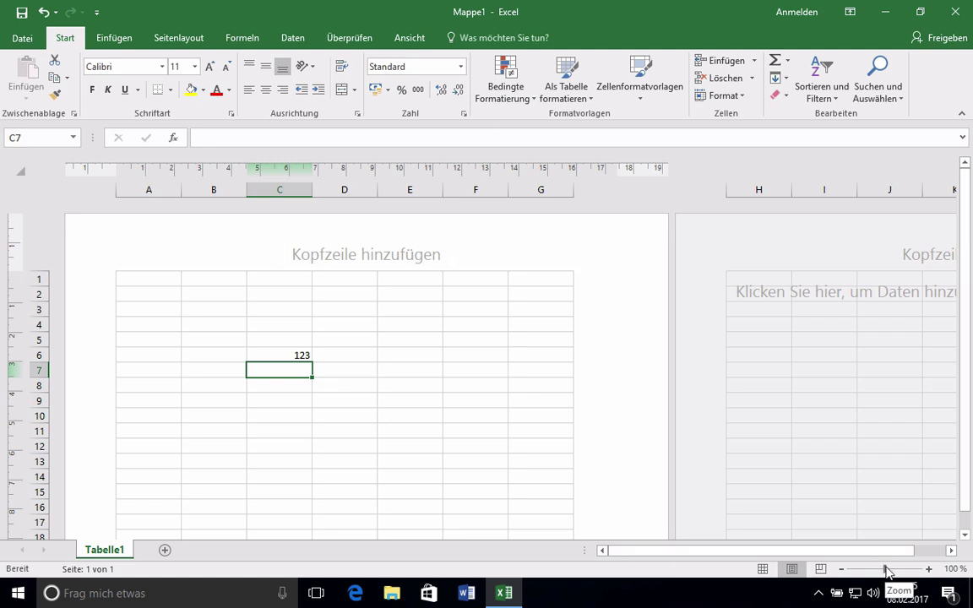
mouse_move(886, 572)
mouse_down()
mouse_move(898, 567)
mouse_move(866, 564)
mouse_up()
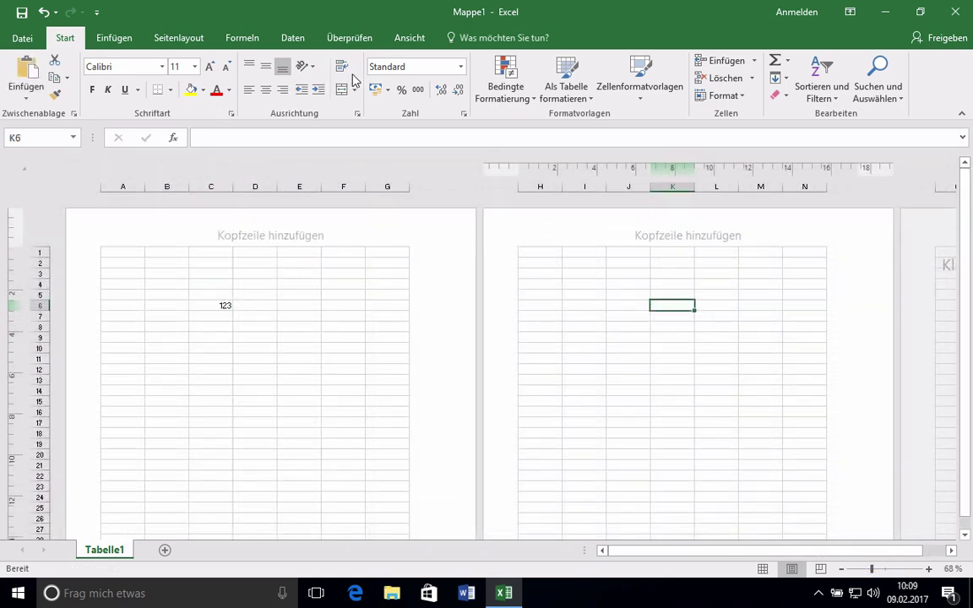
On the Ansicht tab, toggle Lineal, Gitternetzlinien and Bearbeitungsleiste off and back on
click(407, 45)
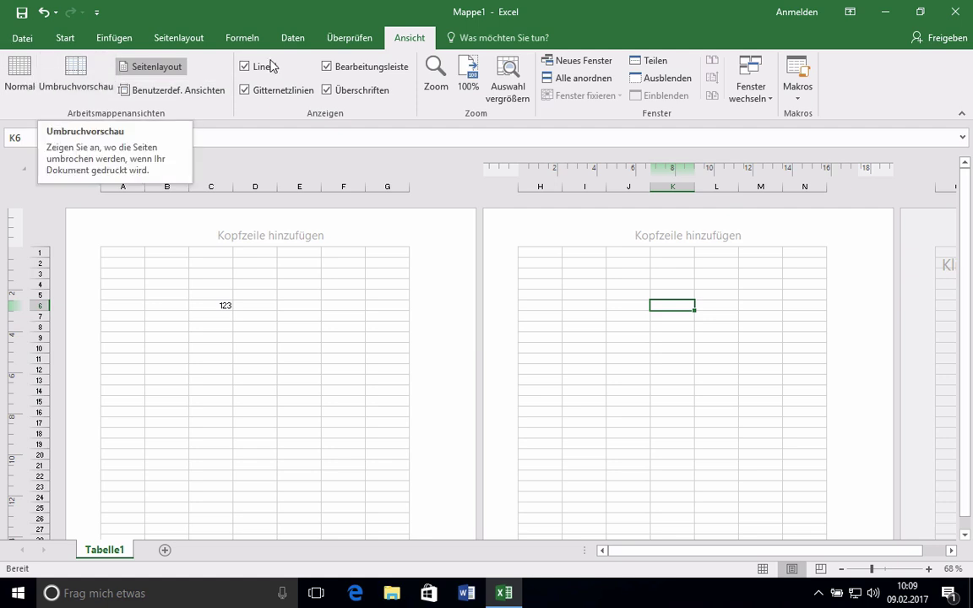
click(246, 67)
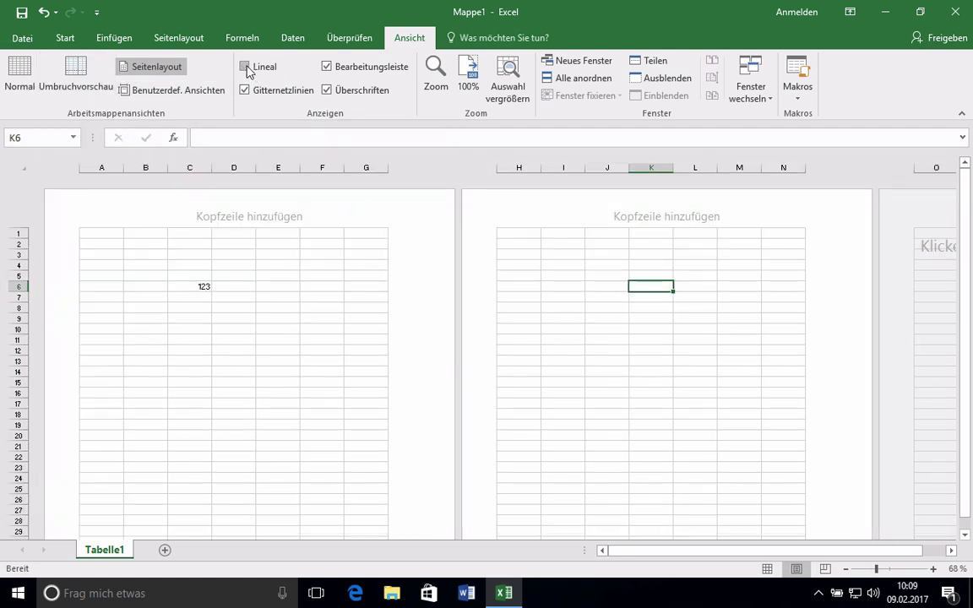
click(246, 67)
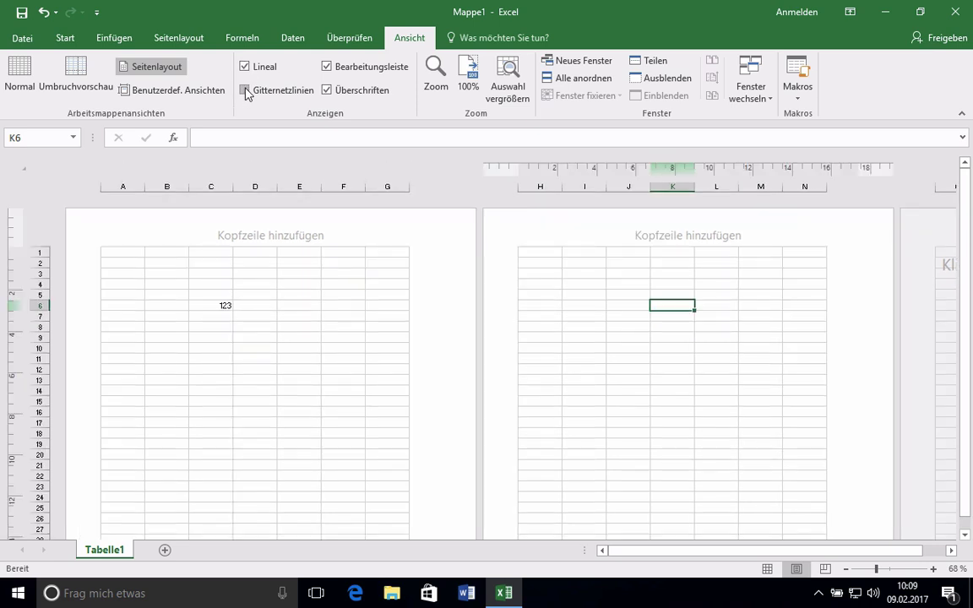
click(245, 90)
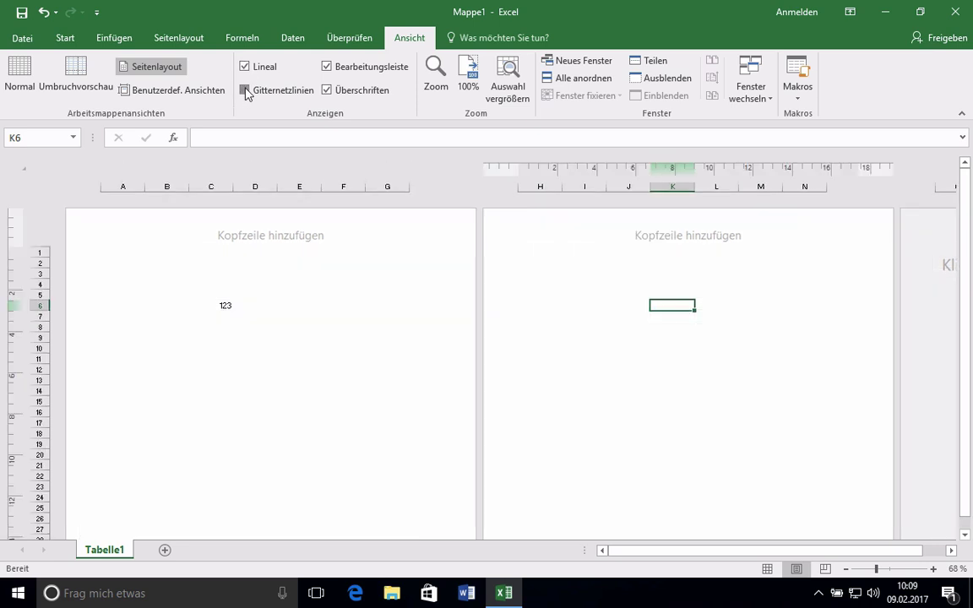
click(327, 67)
click(326, 67)
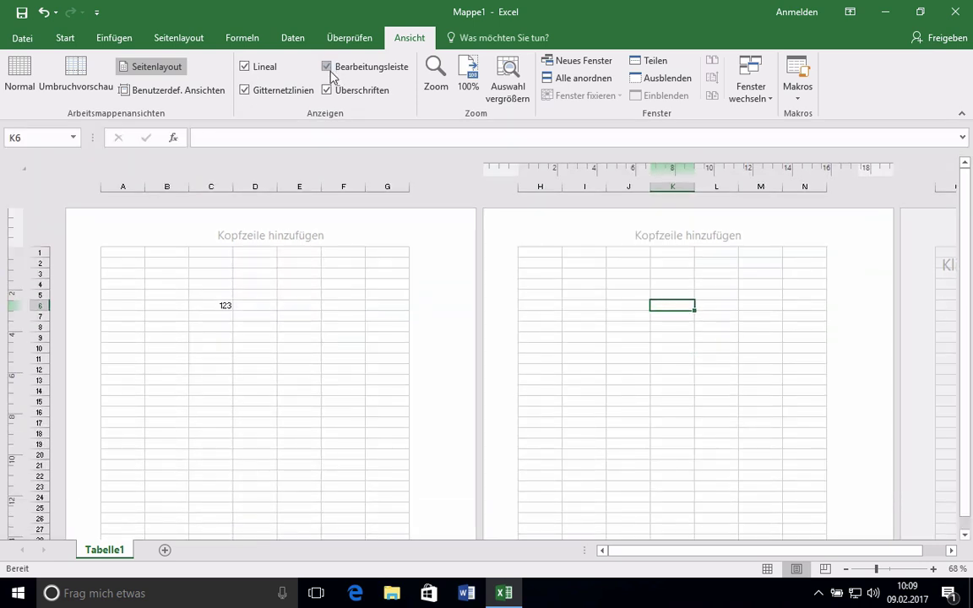